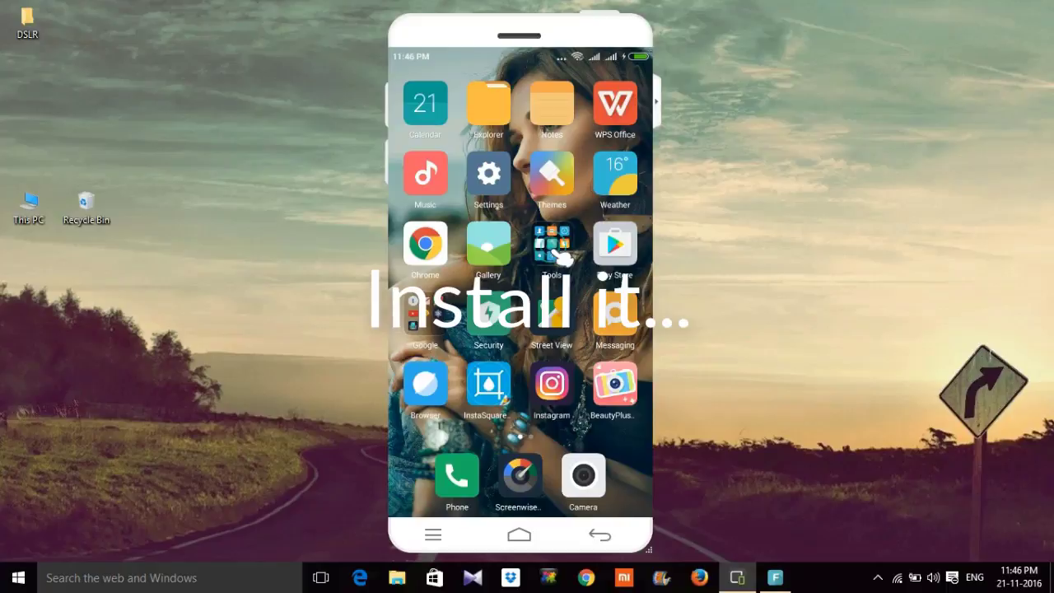
Open the downloaded Flashify (for root users).apk from the Downloads app's completed list
click(550, 245)
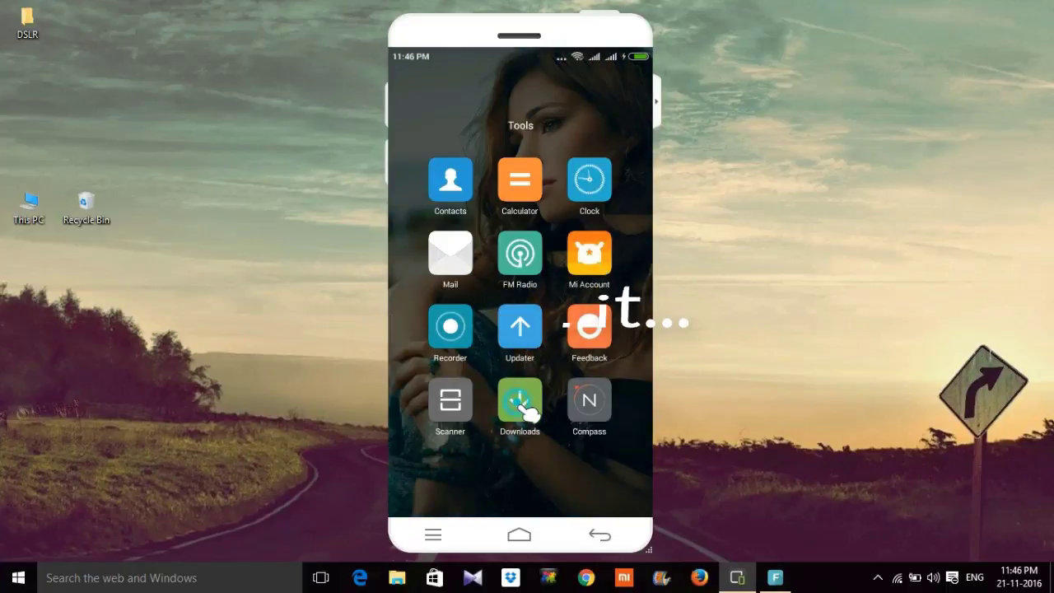
click(520, 401)
click(515, 247)
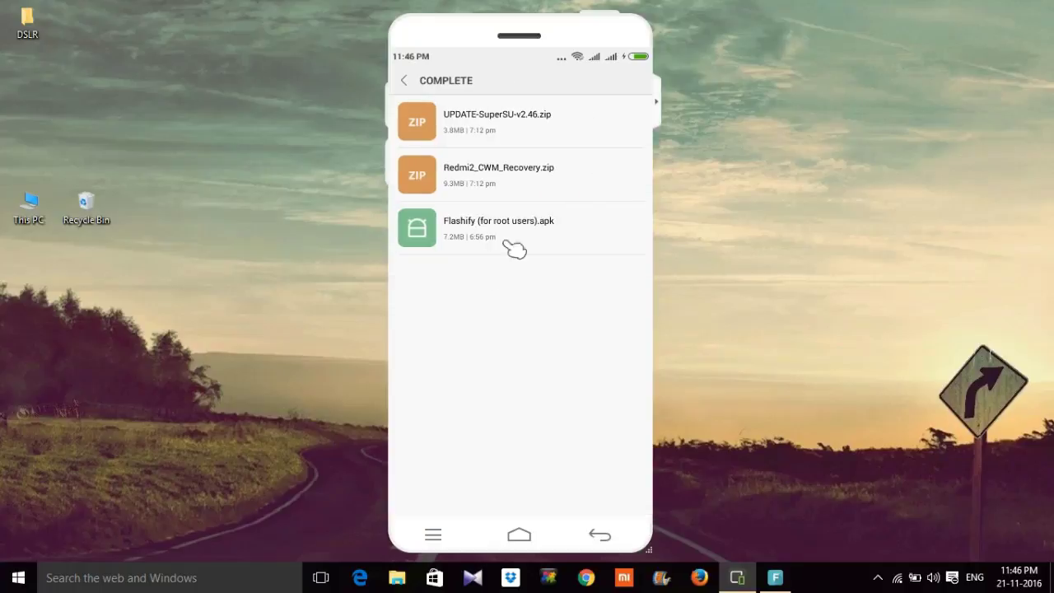
click(506, 234)
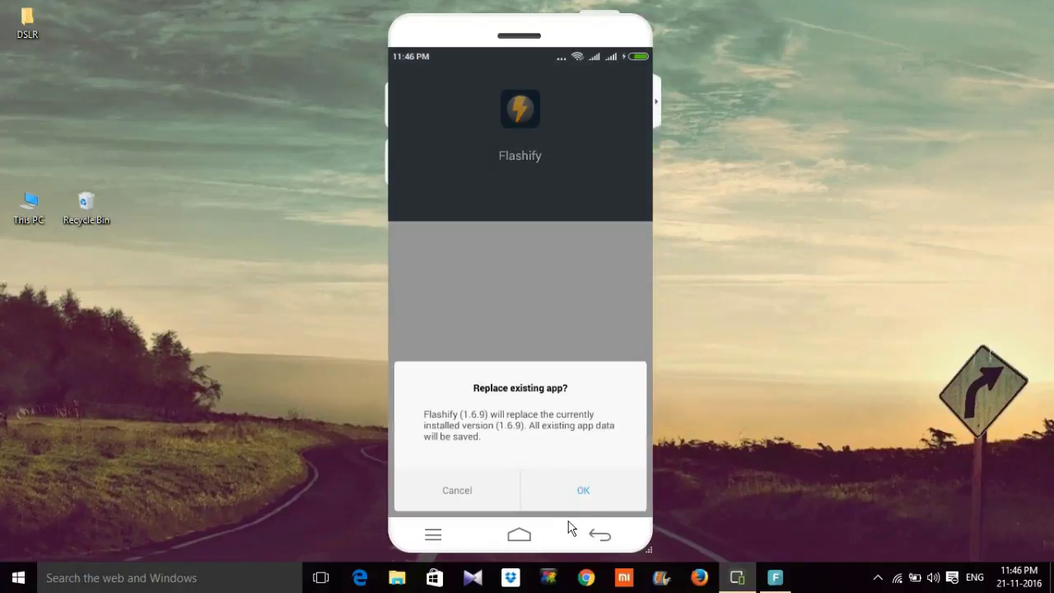
Install Flashify 1.6.9 over the existing version until 'App installed' appears
click(580, 492)
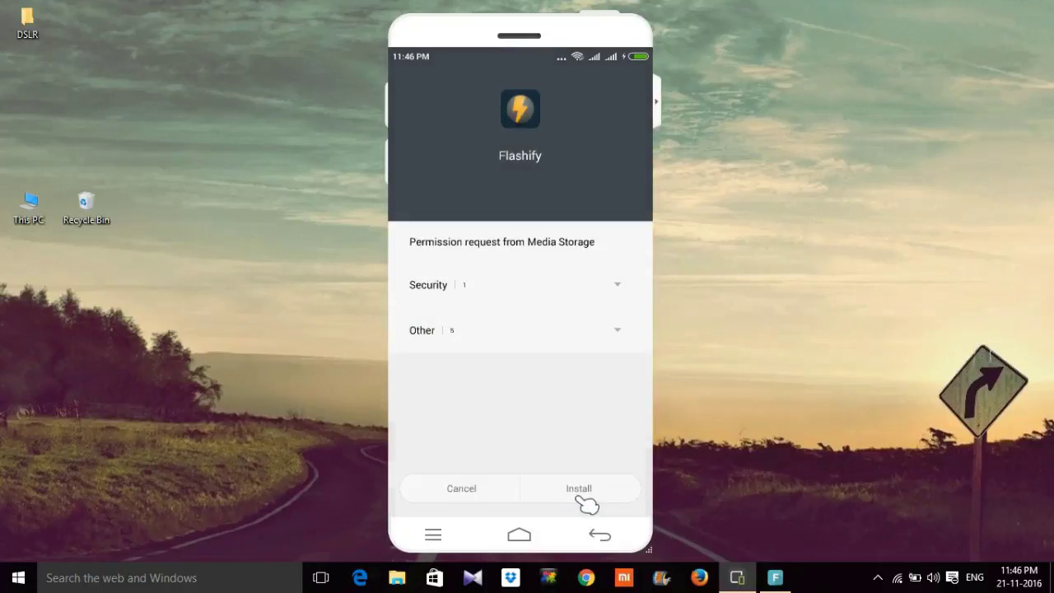
click(581, 494)
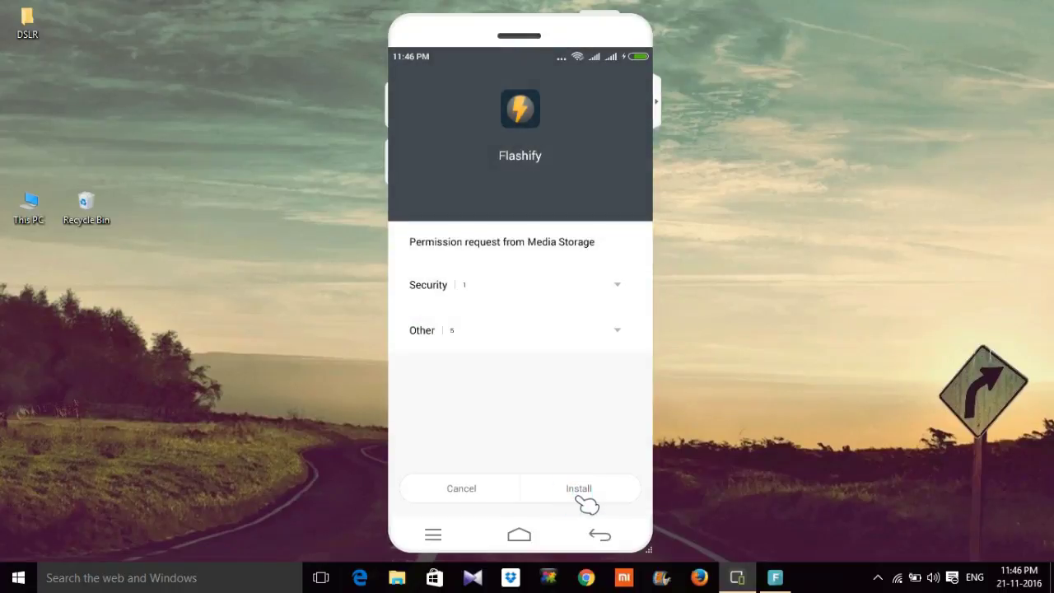
click(580, 490)
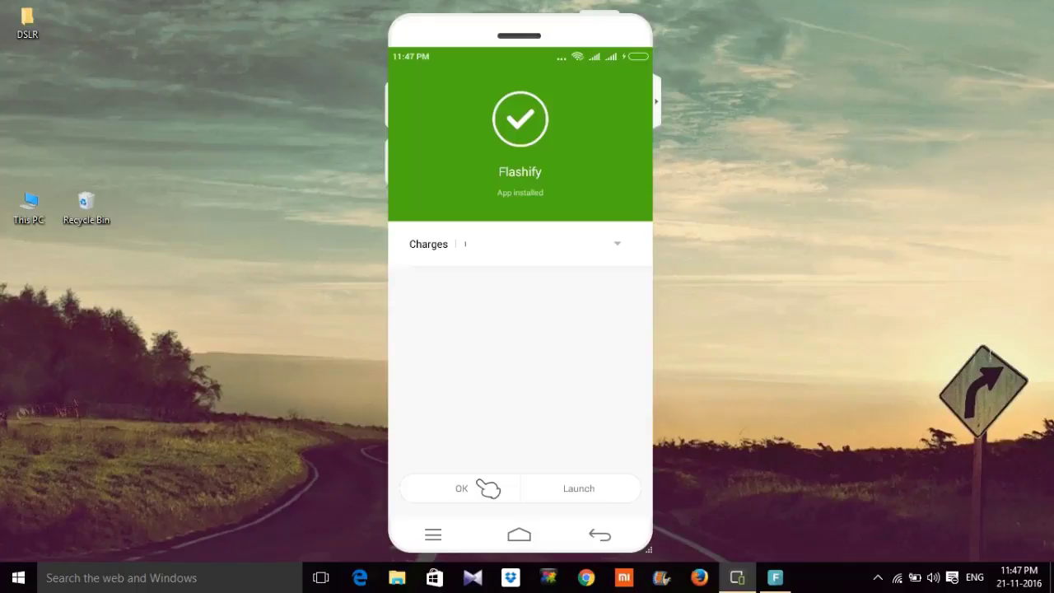
Leave the installer and swipe to the home page showing Flashify, WhatsApp and Uber
click(479, 489)
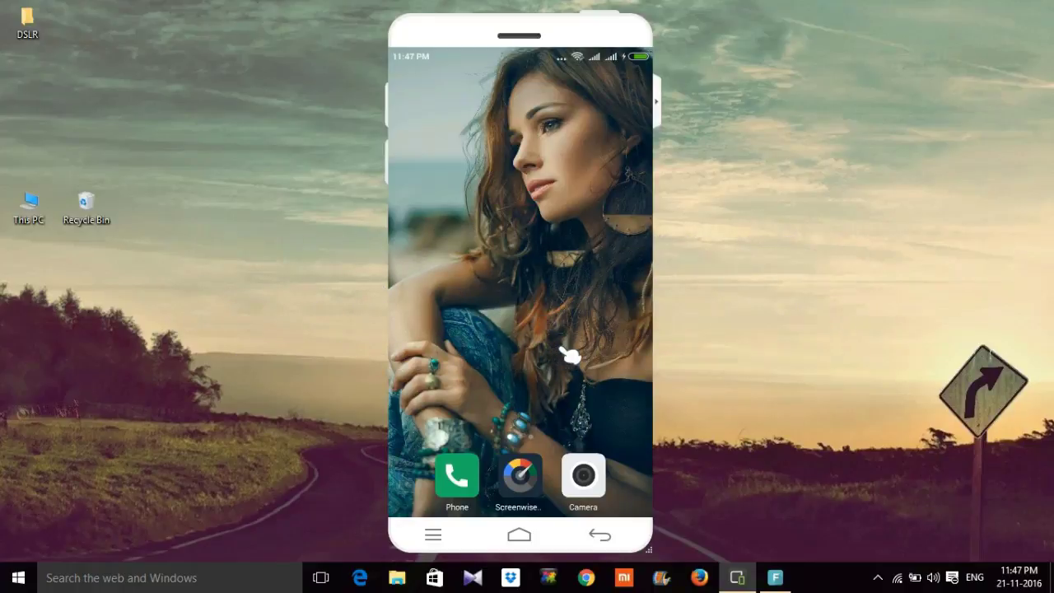
drag(568, 355, 467, 374)
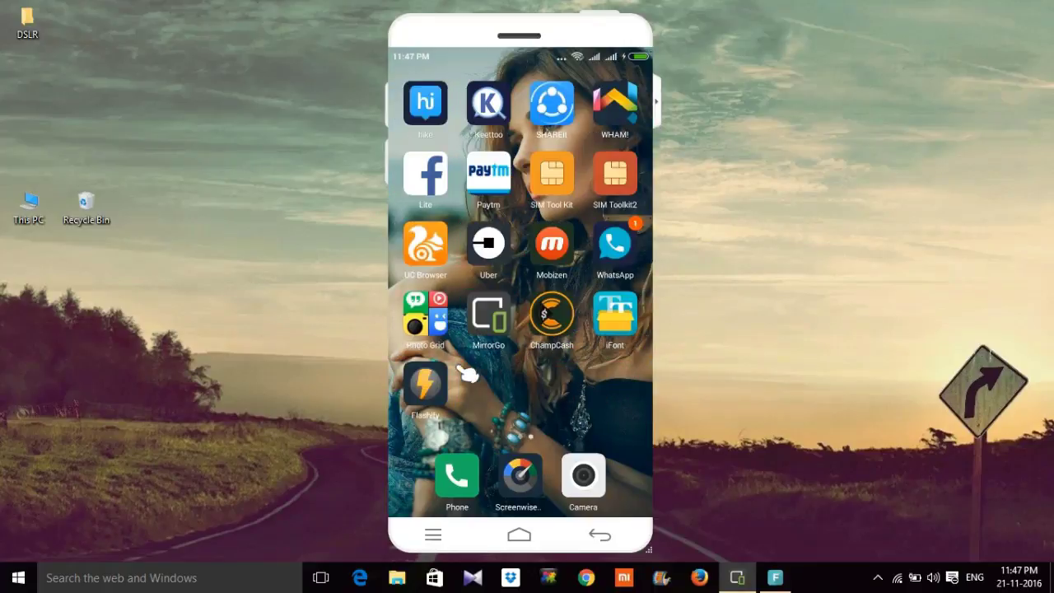
Launch Flashify and back up the current kernel g9ed69b8 #1 to the sdcard
click(437, 391)
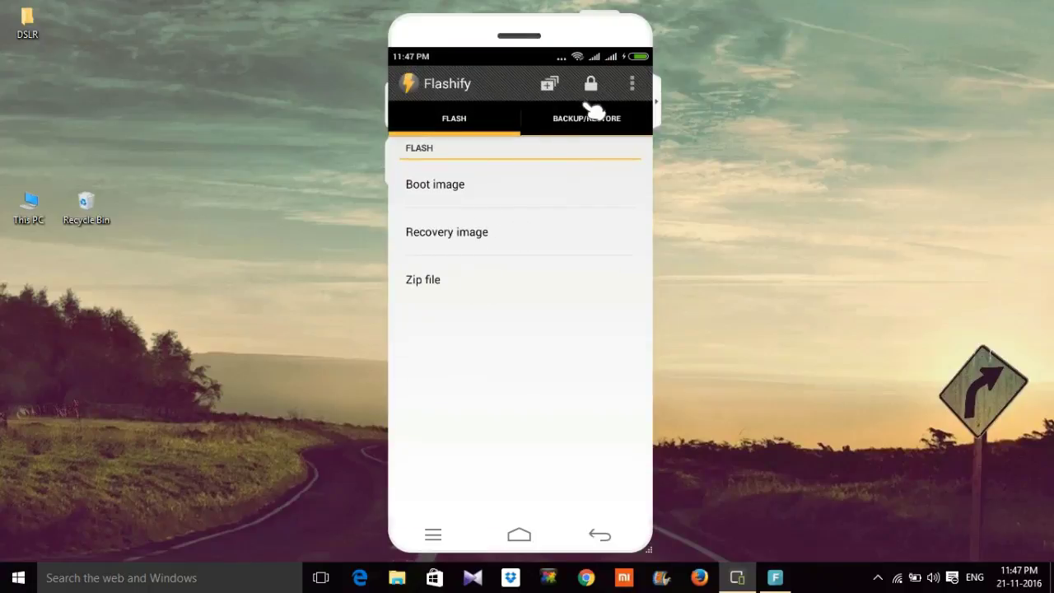
click(589, 118)
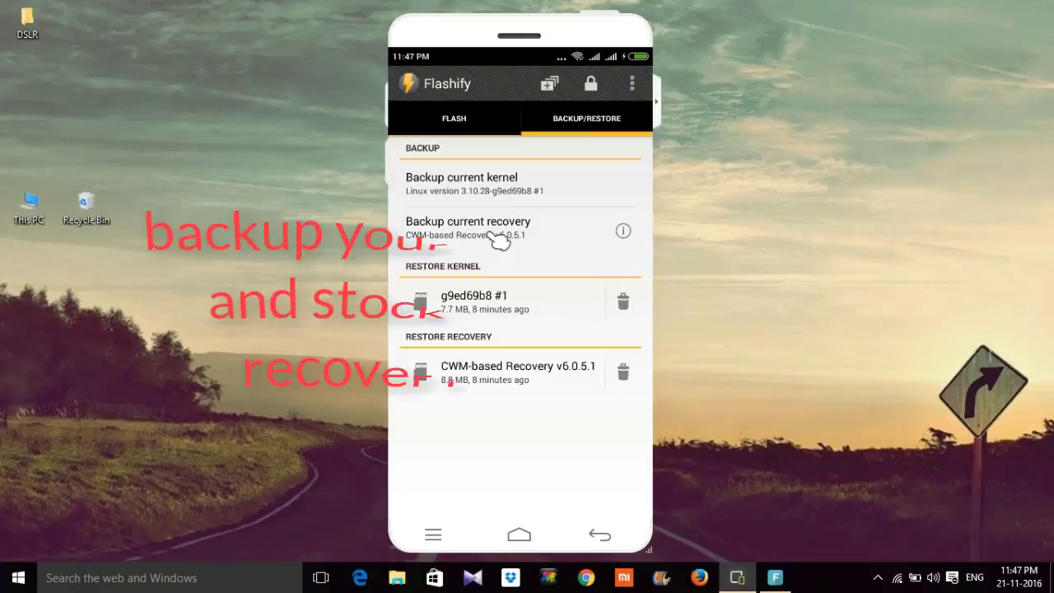
click(512, 191)
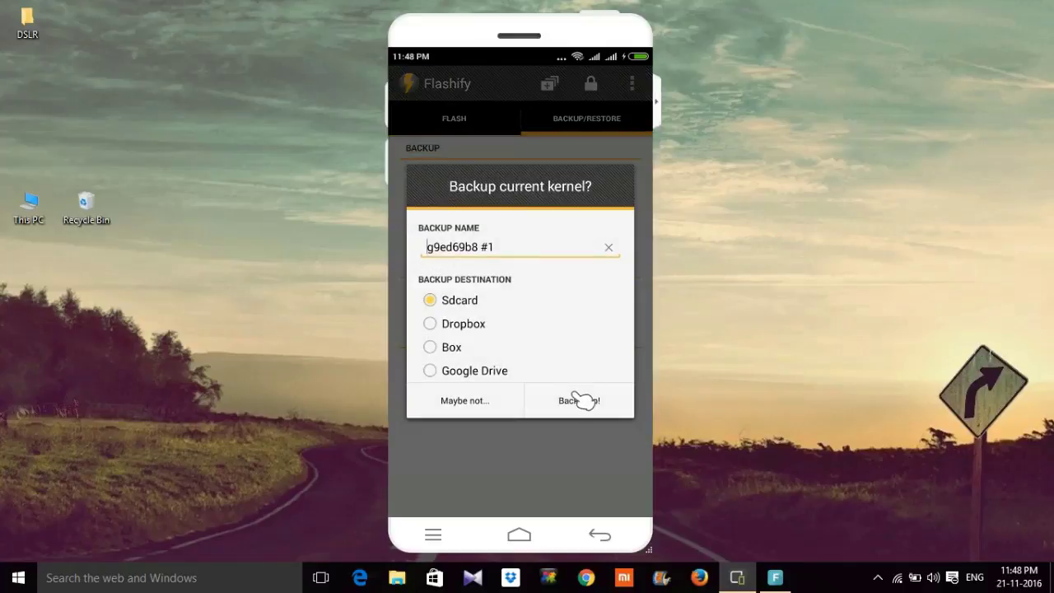
click(578, 400)
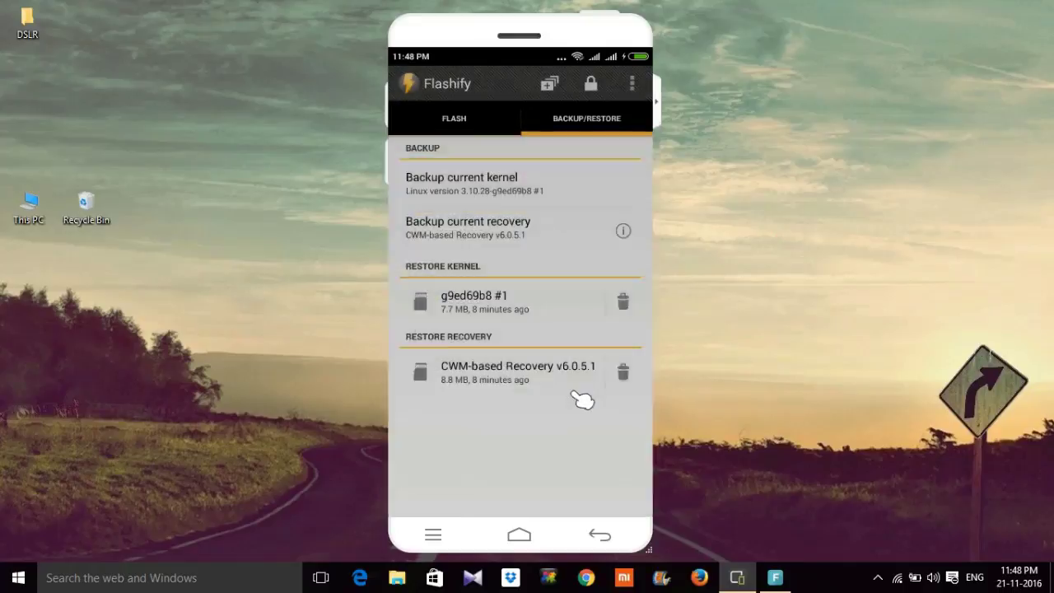
Back up the current CWM-based Recovery v6.0.5.1 to the sdcard
click(536, 242)
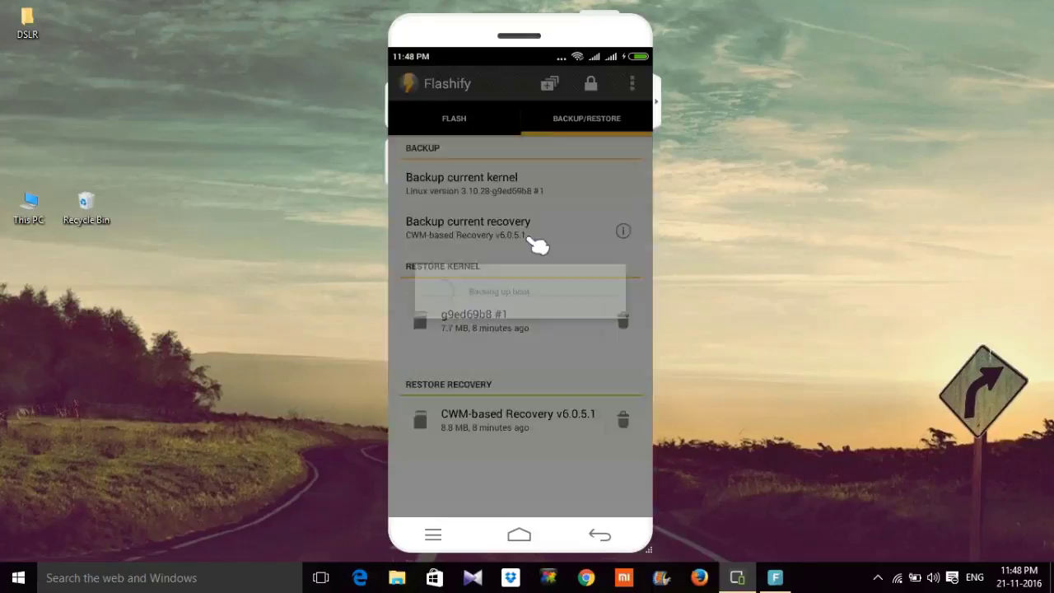
click(534, 236)
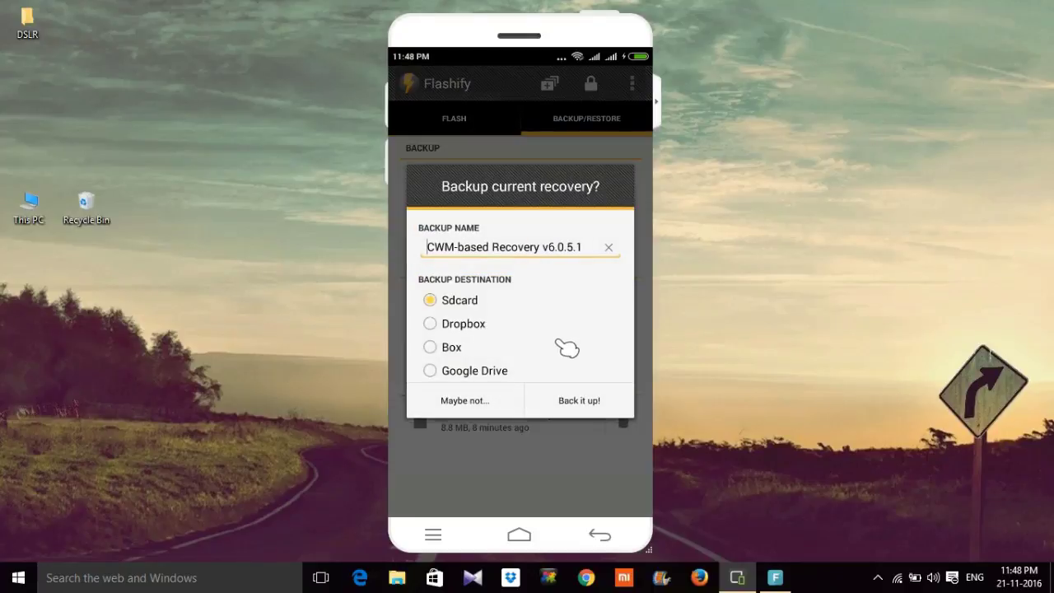
click(580, 403)
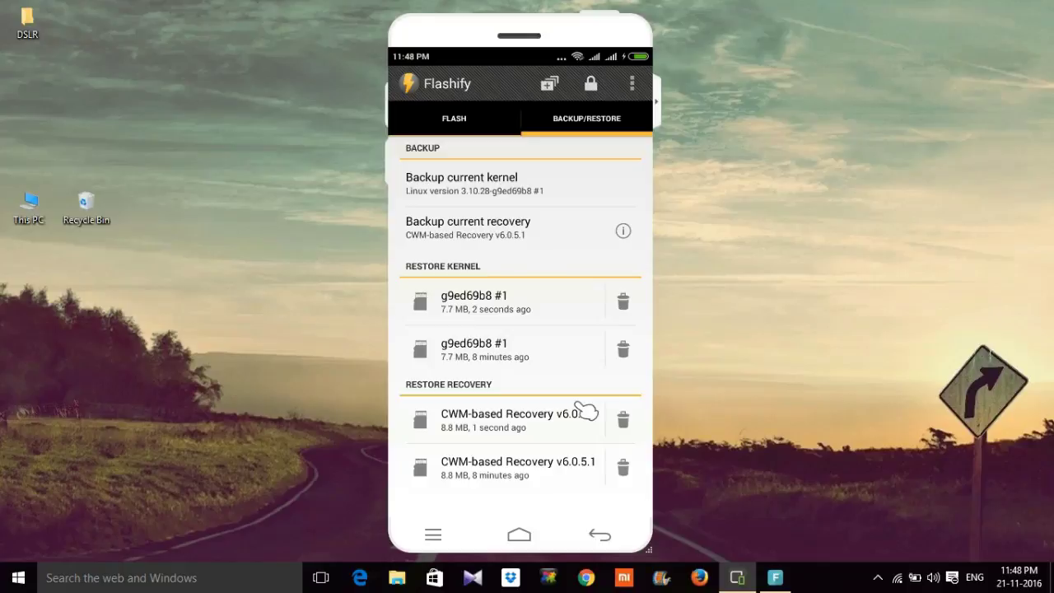
Choose to flash a recovery image from a file using Flashify's file explorer
click(455, 134)
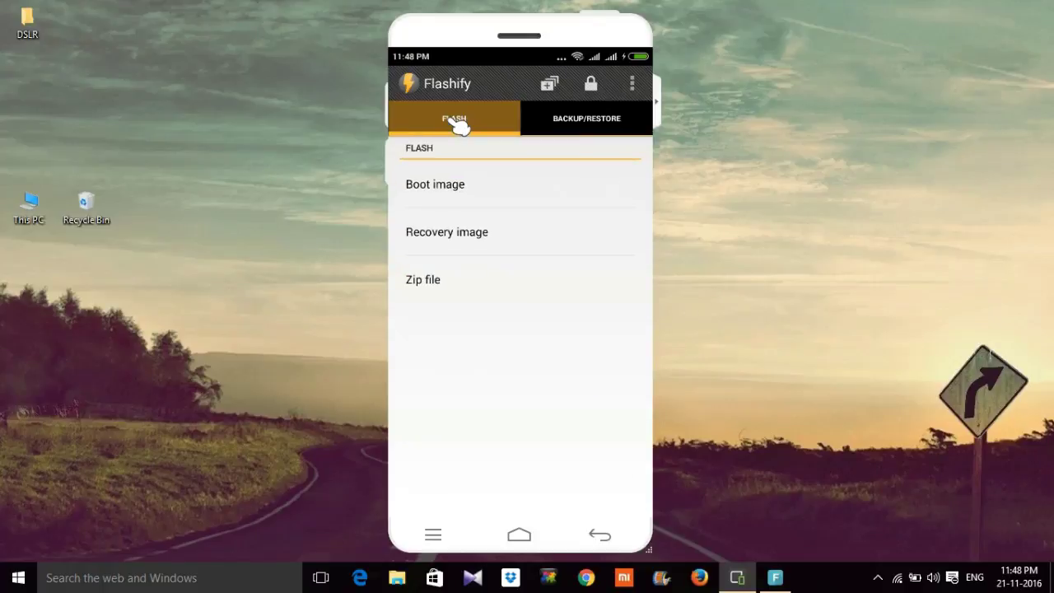
click(465, 239)
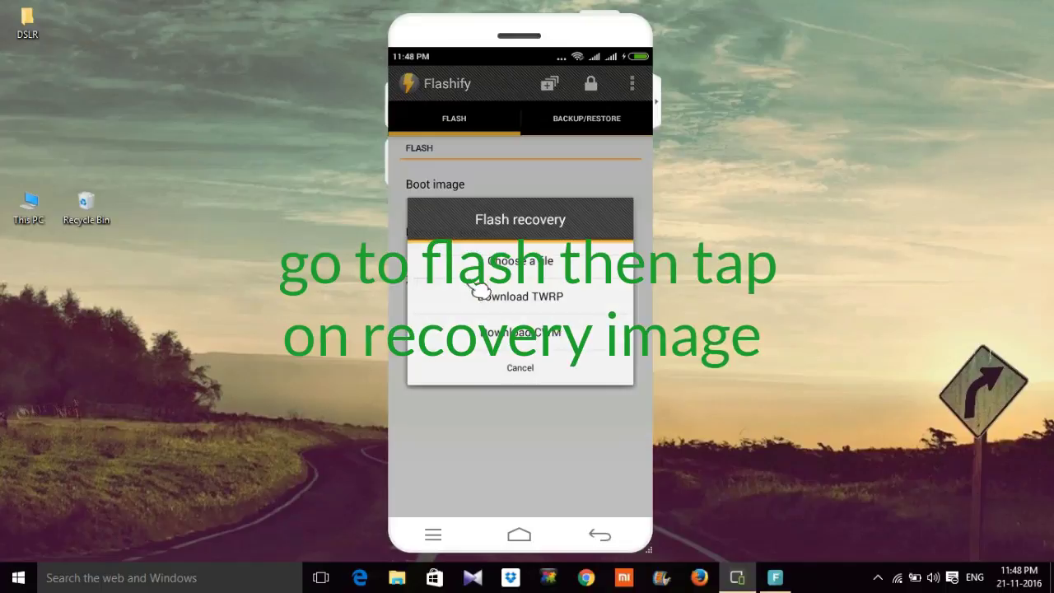
click(526, 271)
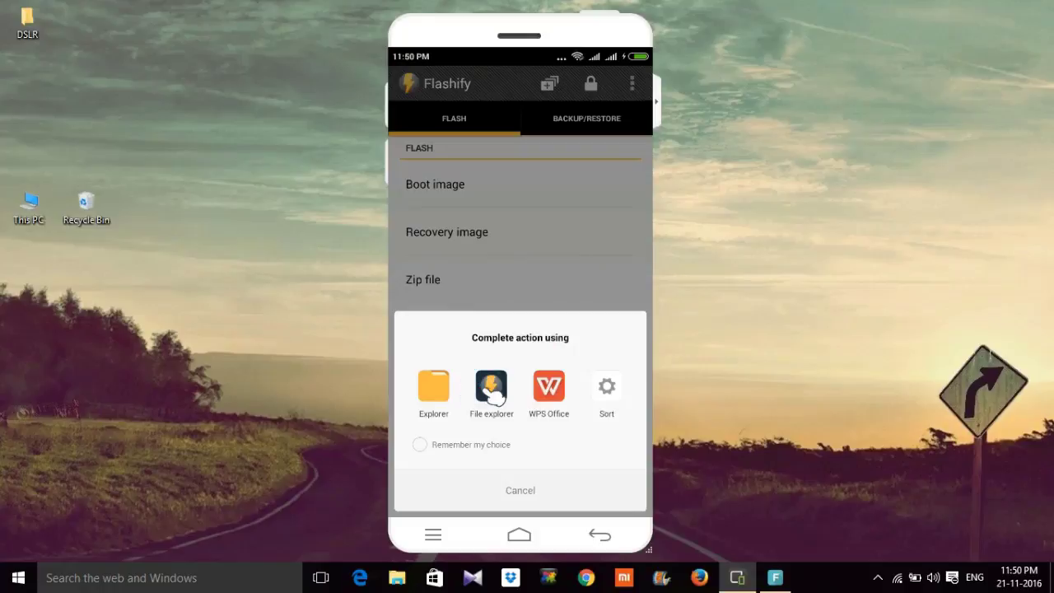
click(491, 389)
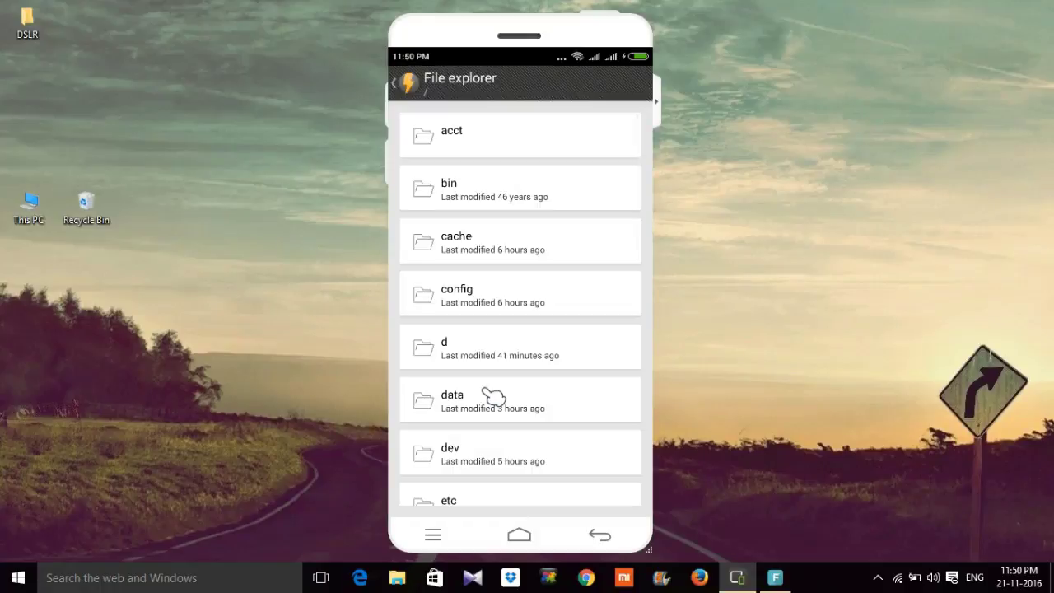
Open the sdcard folder and select recovery.img as the image to flash
scroll(500, 461, down, 3)
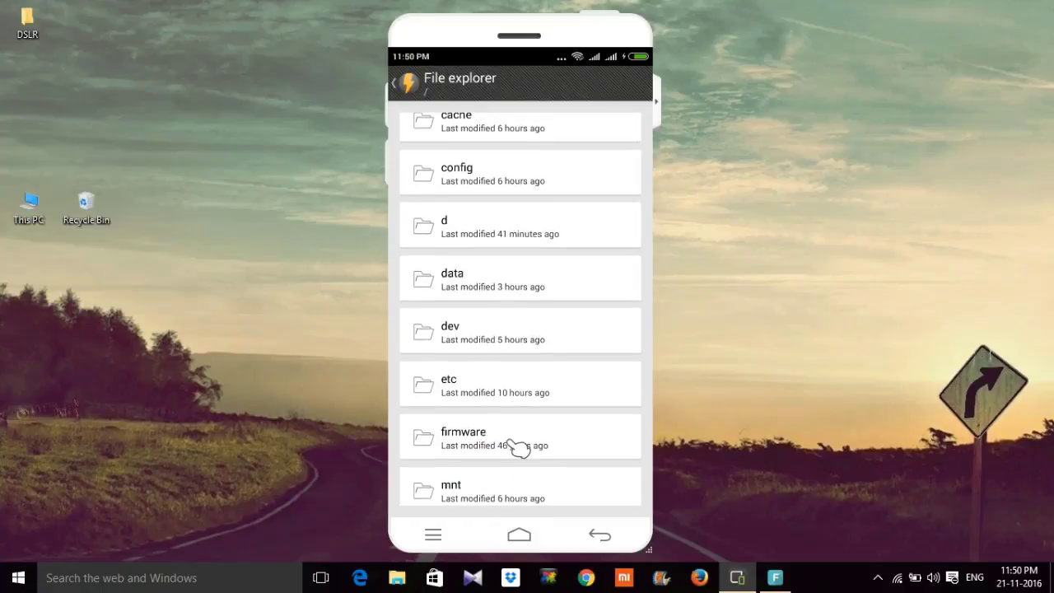
scroll(510, 466, down, 6)
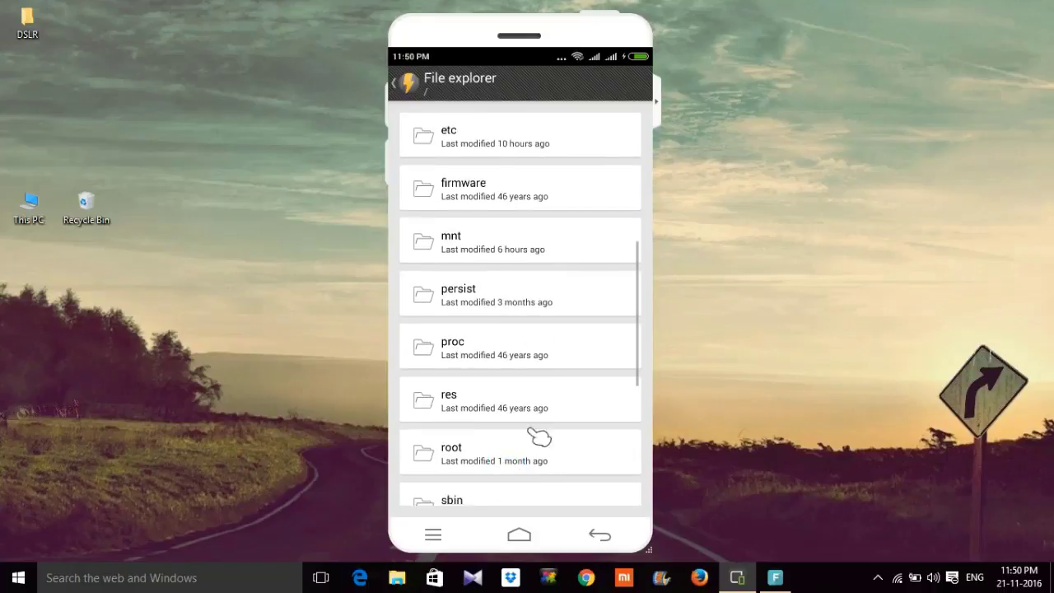
drag(527, 440, 531, 266)
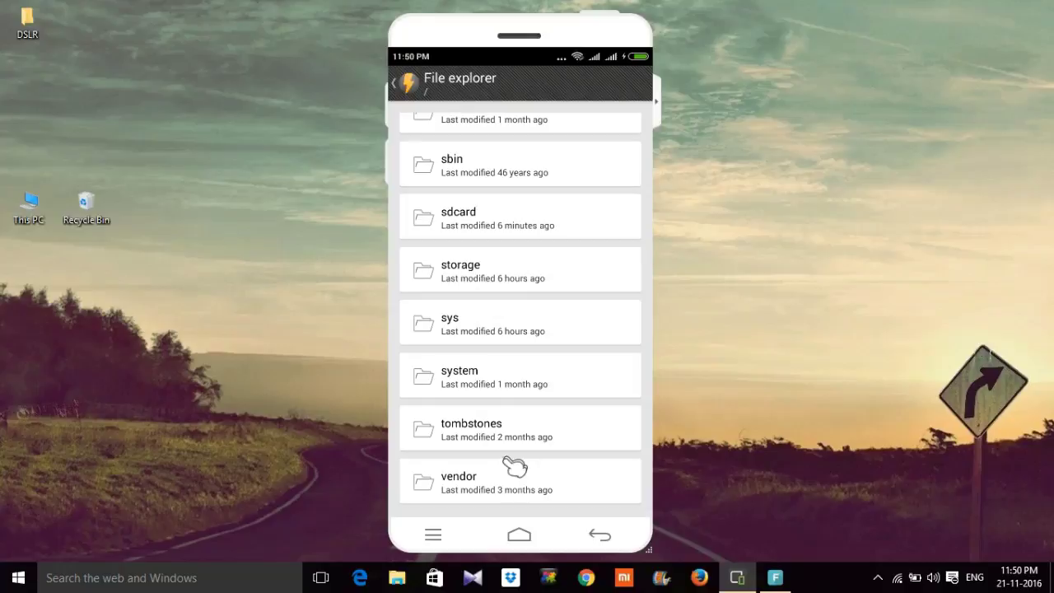
click(499, 235)
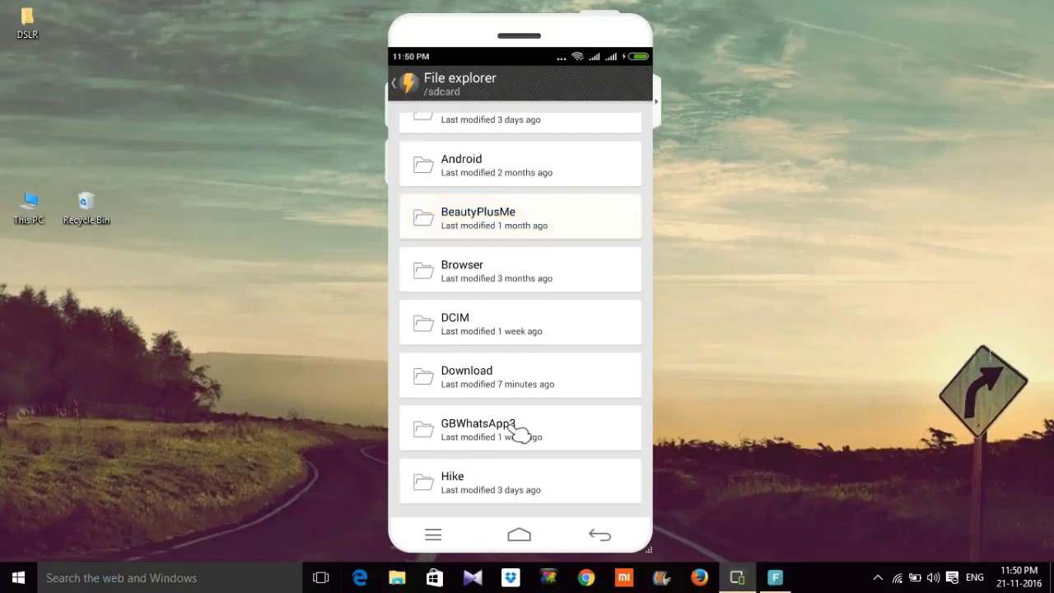
drag(506, 421, 537, 107)
drag(541, 459, 541, 200)
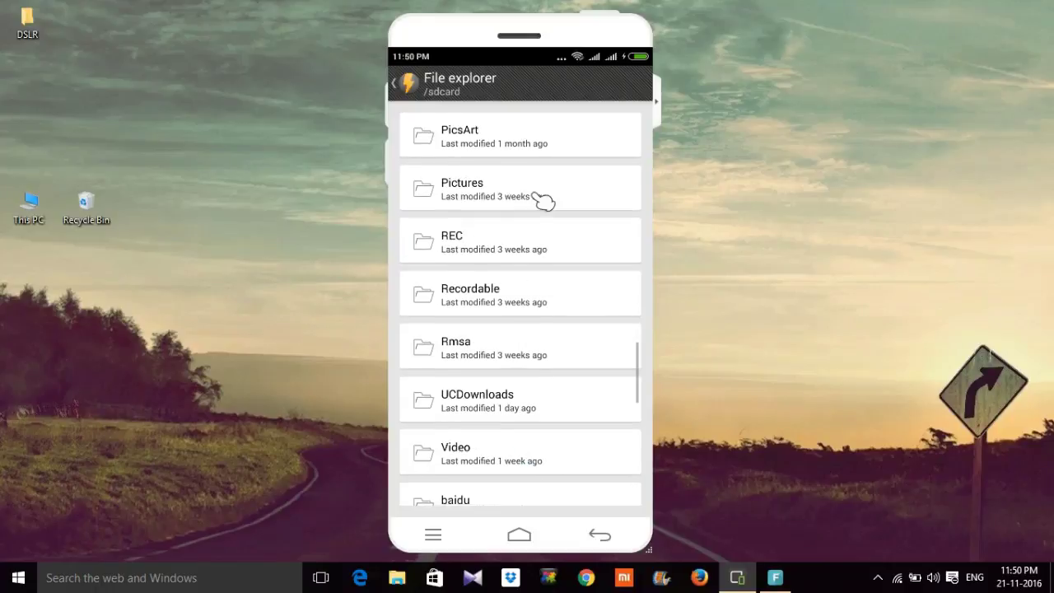
drag(545, 385, 546, 127)
drag(531, 402, 518, 165)
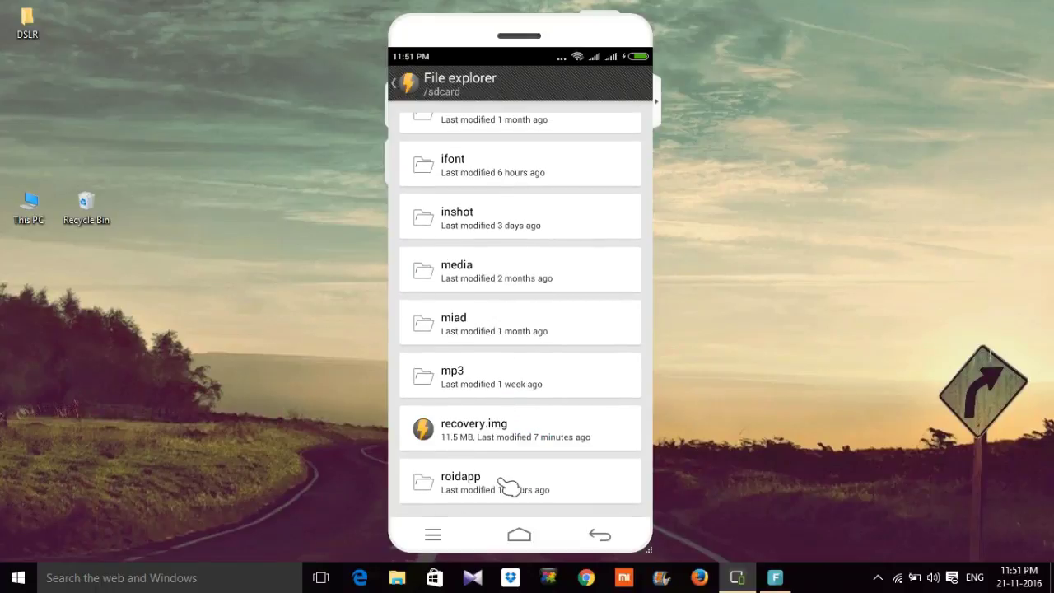
click(497, 425)
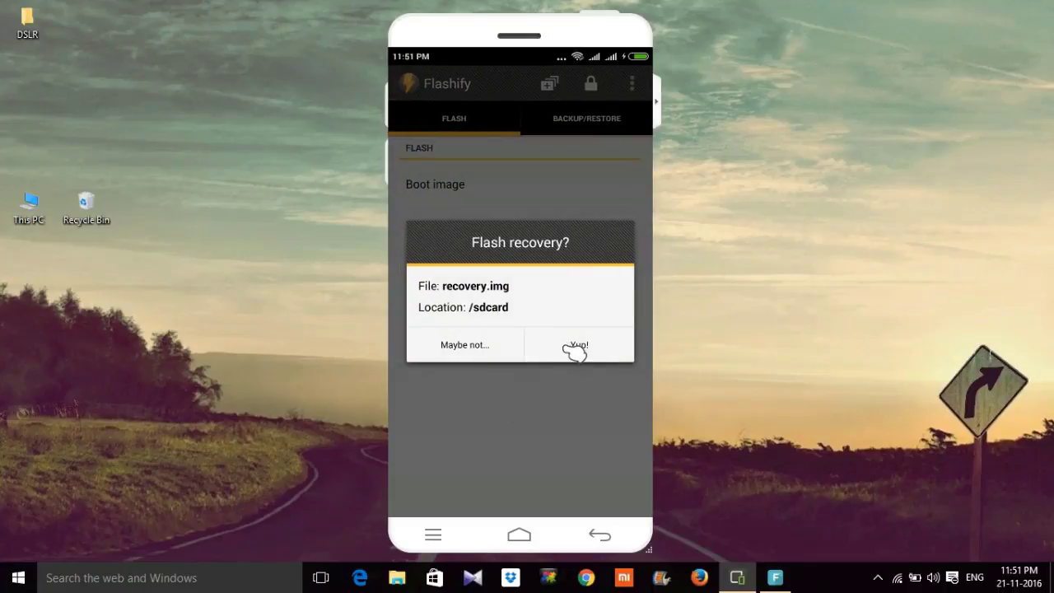
Confirm flashing recovery.img and wait for 'Flash completed'
click(576, 346)
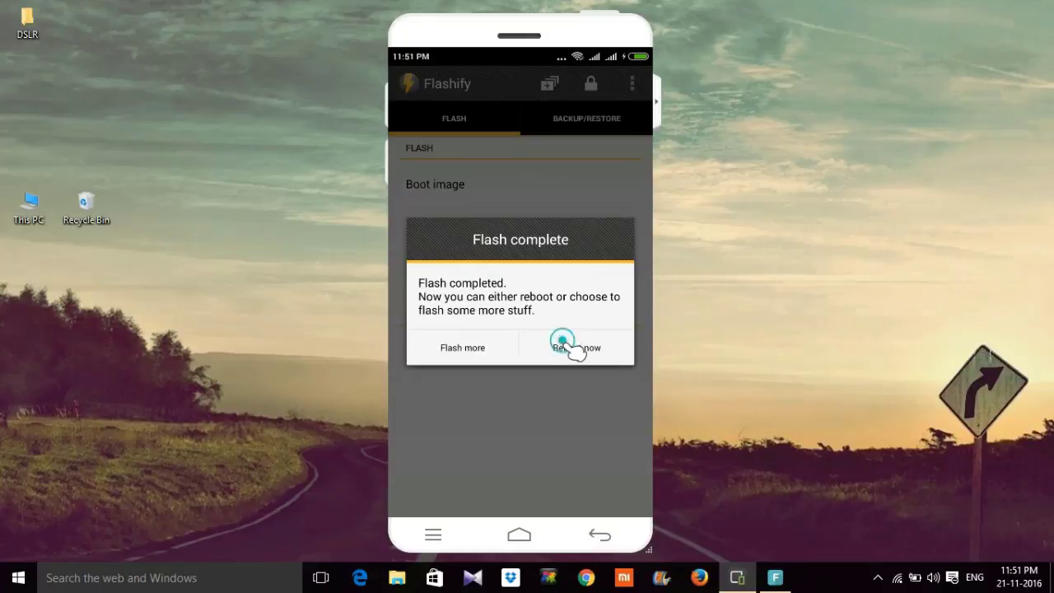
Reboot the phone now from Flashify's flash-complete dialog
click(562, 340)
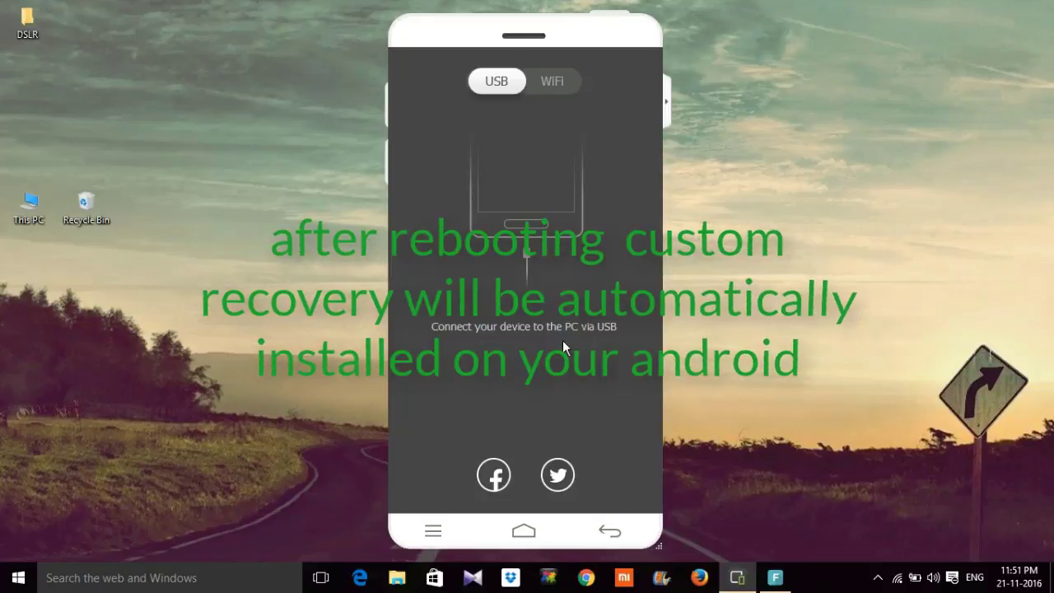